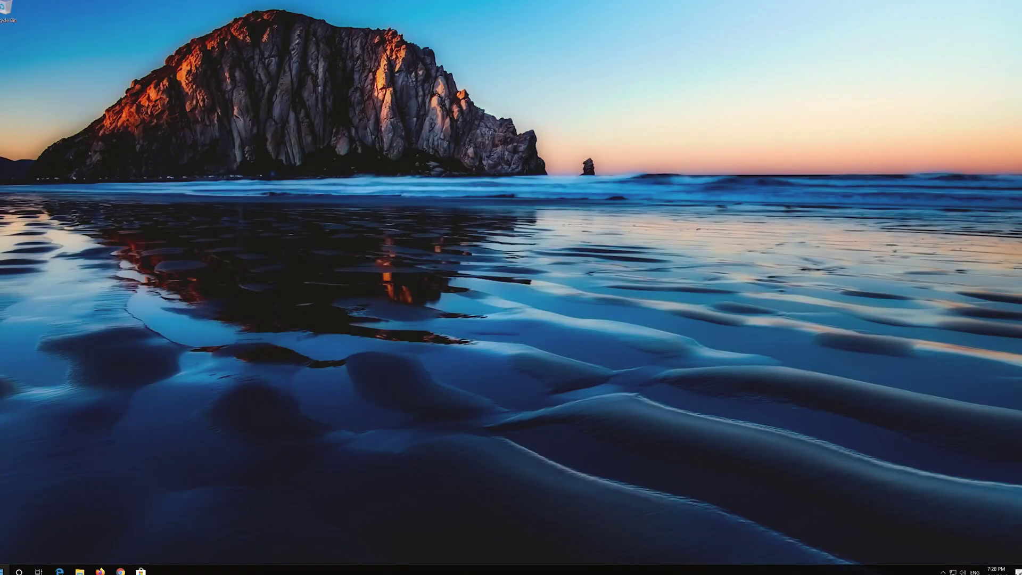
- Open Windows Settings from the Start menu and go to the System category
{"action": "left_click", "coordinate": [4, 569]}
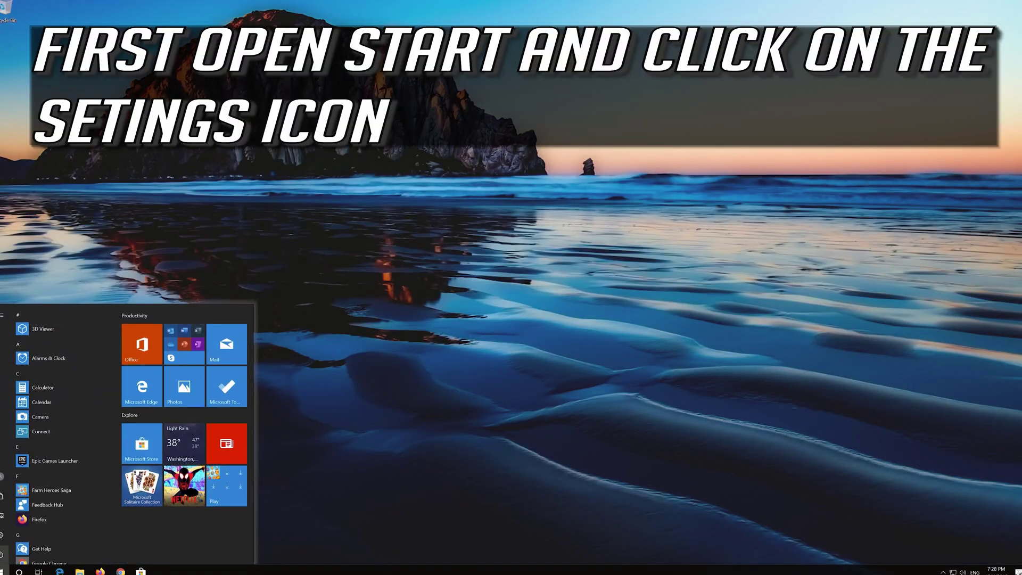
{"action": "mouse_move", "coordinate": [3, 535]}
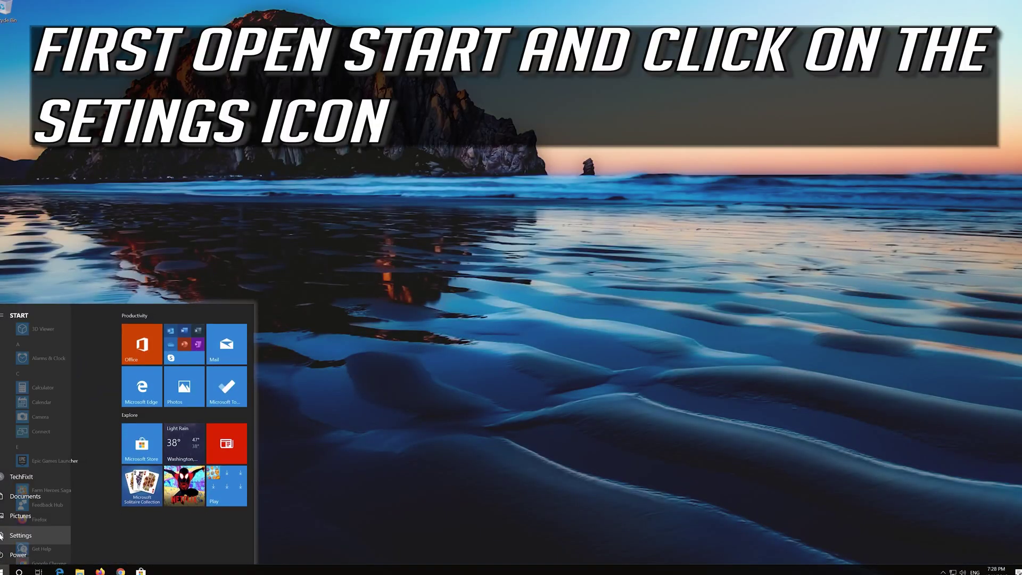
{"action": "left_click", "coordinate": [36, 535]}
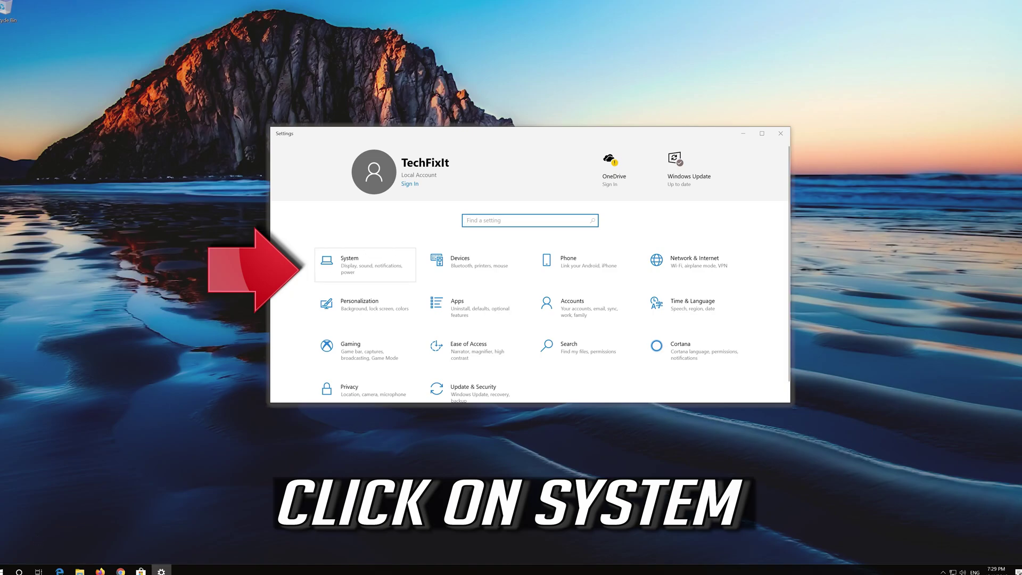
{"action": "left_click", "coordinate": [367, 272]}
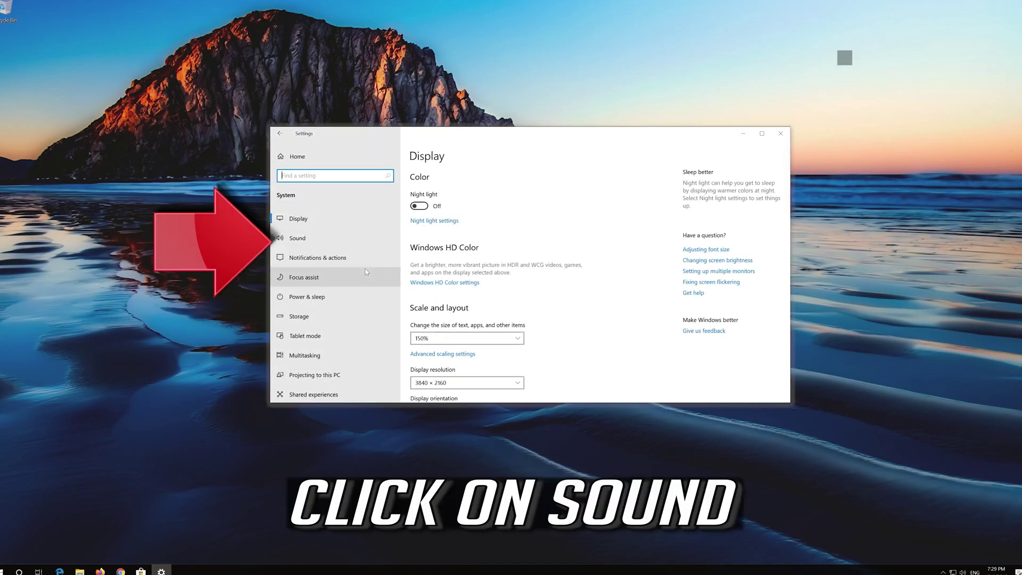
- Go to the Sound page, check the output device list, and launch the audio troubleshooter
{"action": "left_click", "coordinate": [304, 239]}
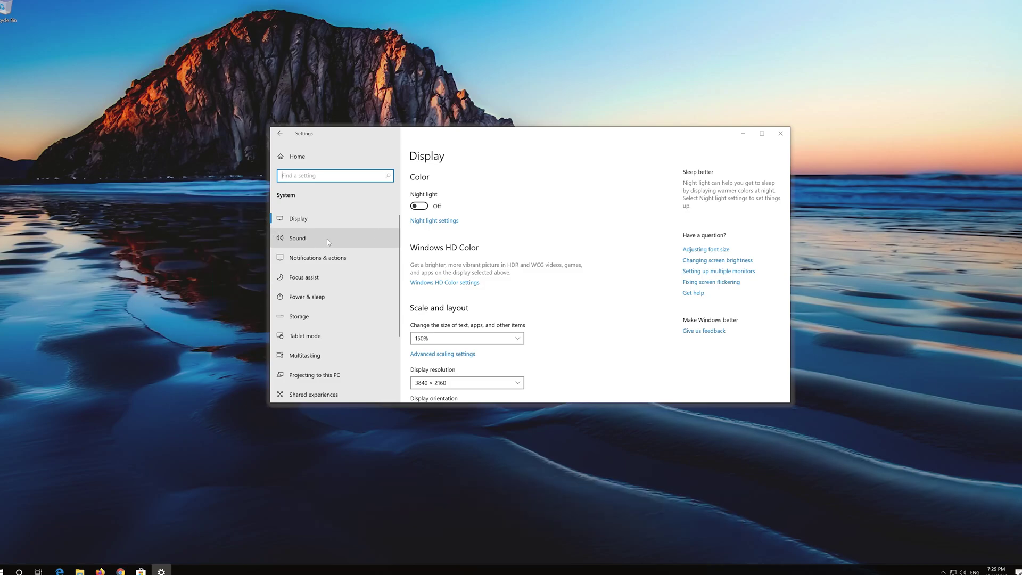
{"action": "left_click", "coordinate": [328, 242]}
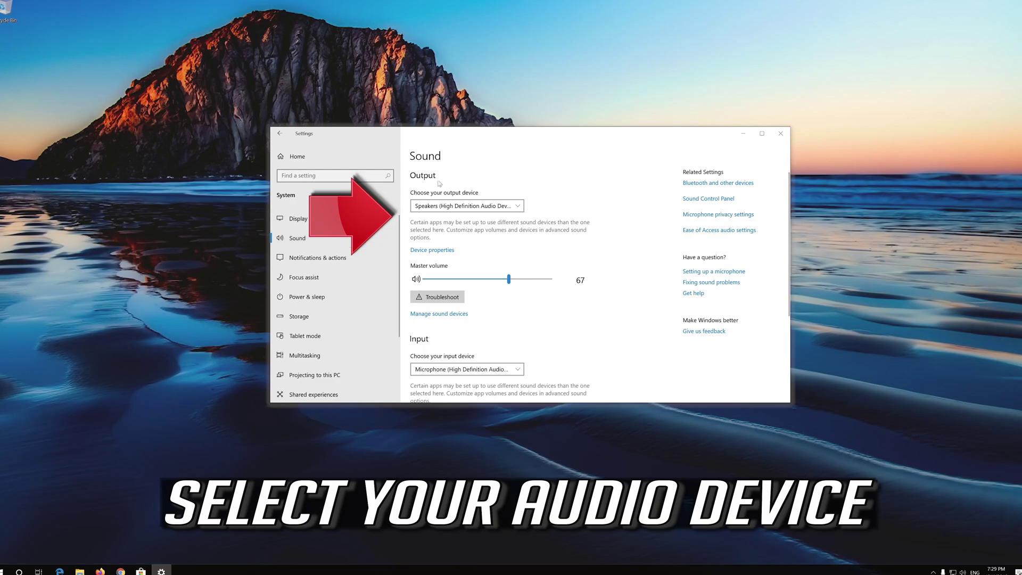
{"action": "left_click", "coordinate": [439, 209]}
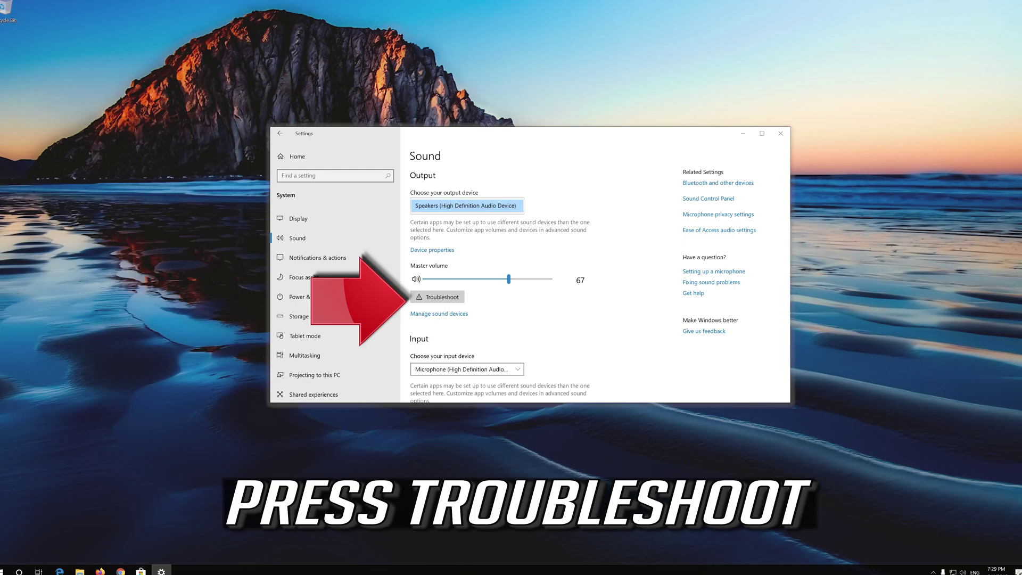
{"action": "left_click", "coordinate": [441, 301]}
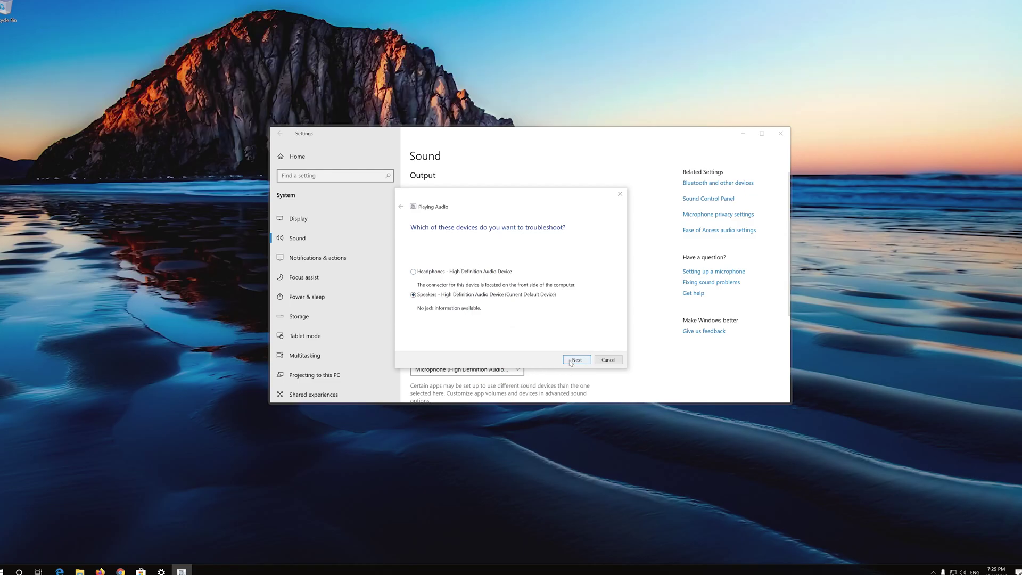
- Let the Playing Audio troubleshooter check the default Speakers device
{"action": "left_click", "coordinate": [570, 361]}
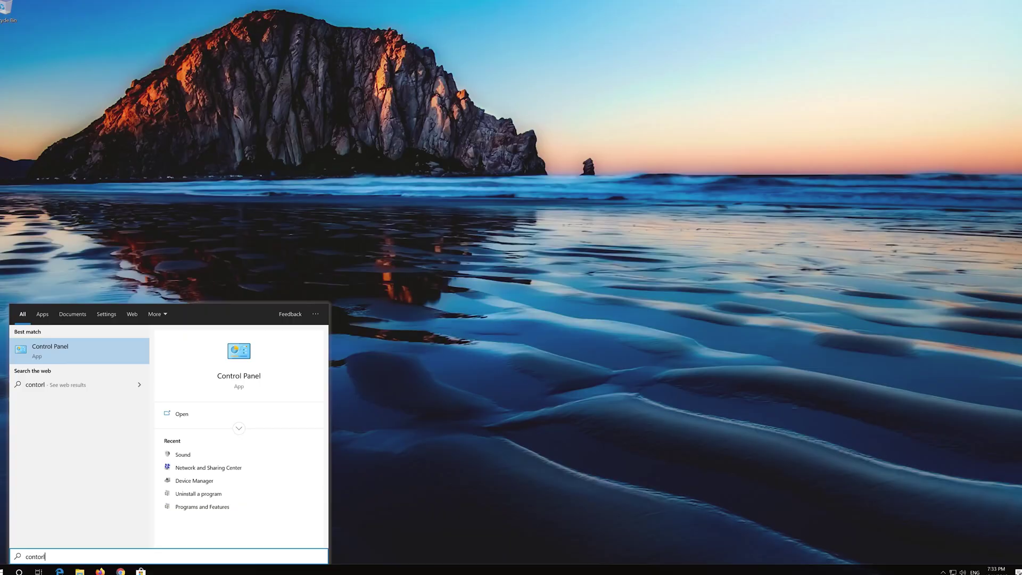
- Search for 'control panel', open Control Panel, and go to Hardware and Sound
{"action": "type", "text": "anel"}
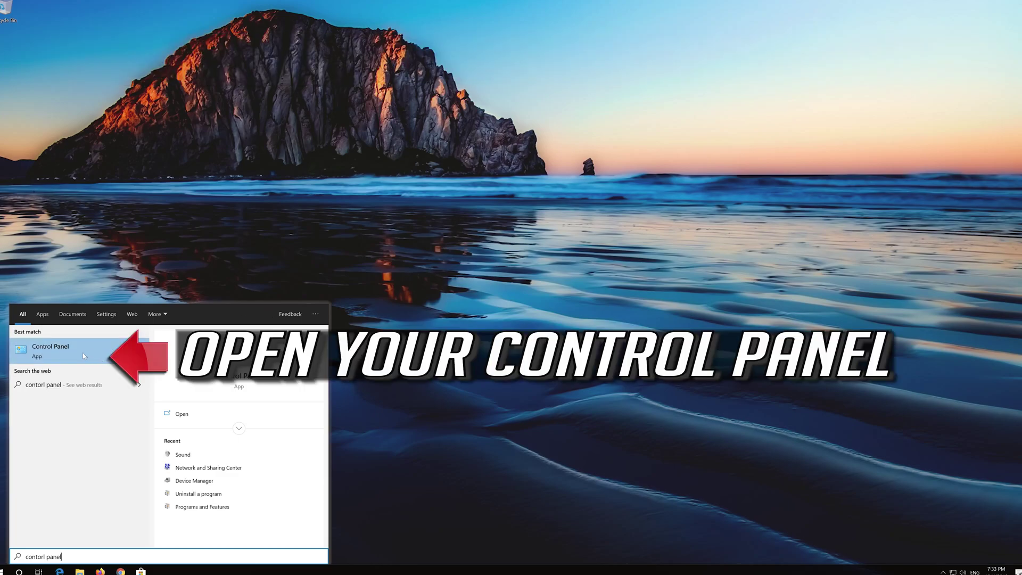
{"action": "left_click", "coordinate": [83, 355]}
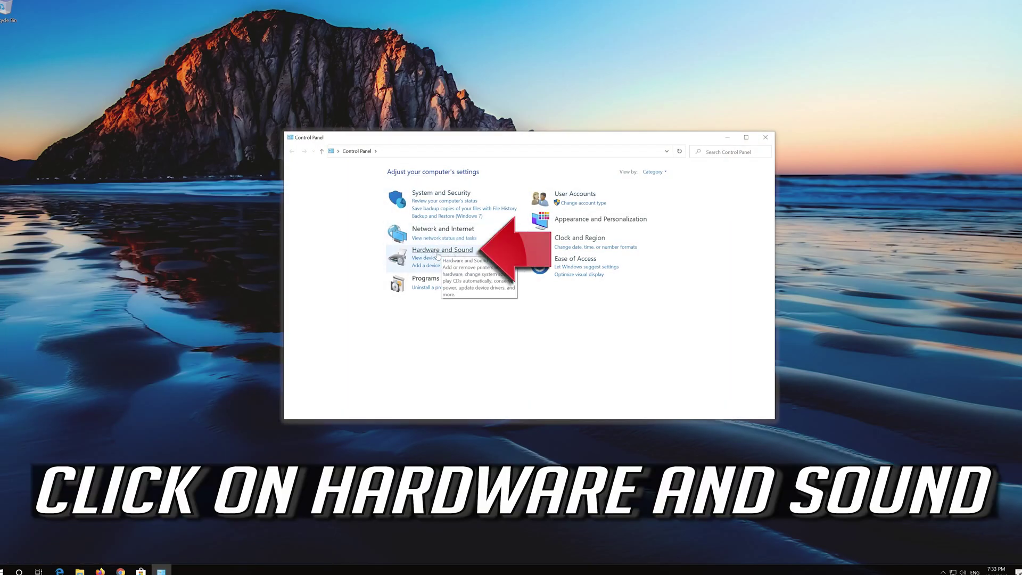
{"action": "left_click", "coordinate": [459, 250]}
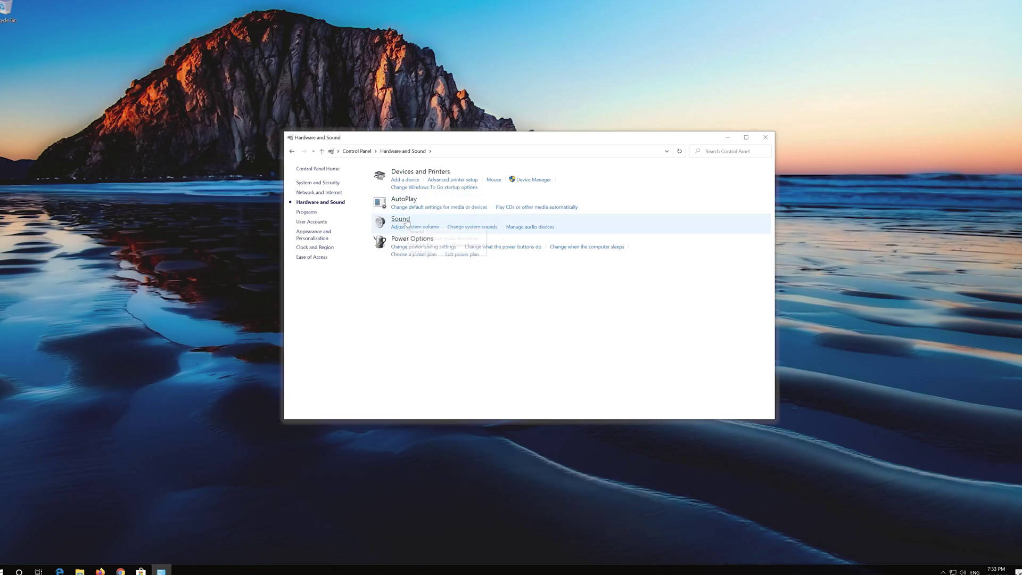
- Open the Sound dialog listing the Speakers and Headphones playback devices
{"action": "left_click", "coordinate": [400, 219]}
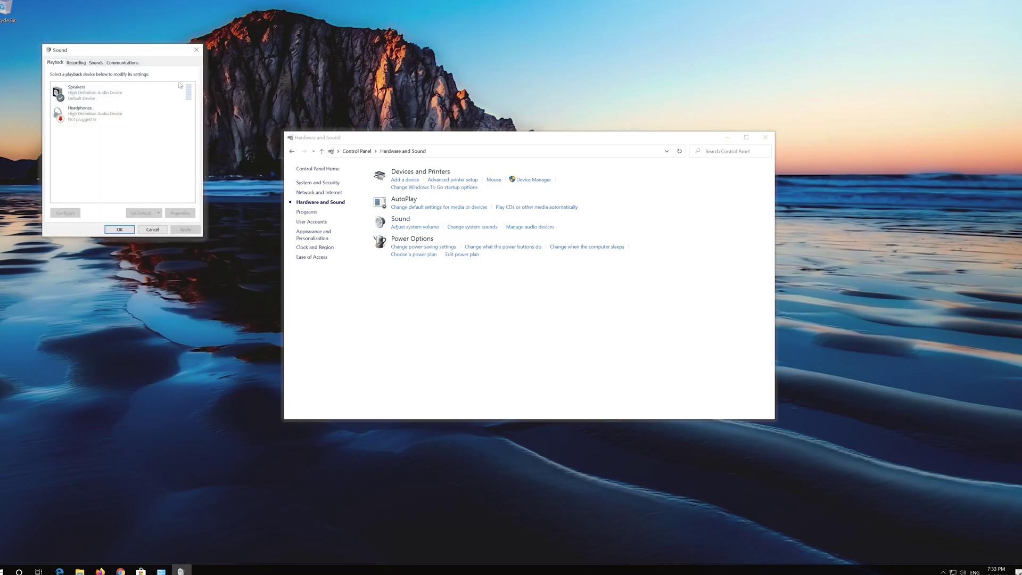
- Centre the Sound dialog and bring up the context options for the Speakers device
{"action": "left_click_drag", "start_coordinate": [139, 53], "coordinate": [507, 155]}
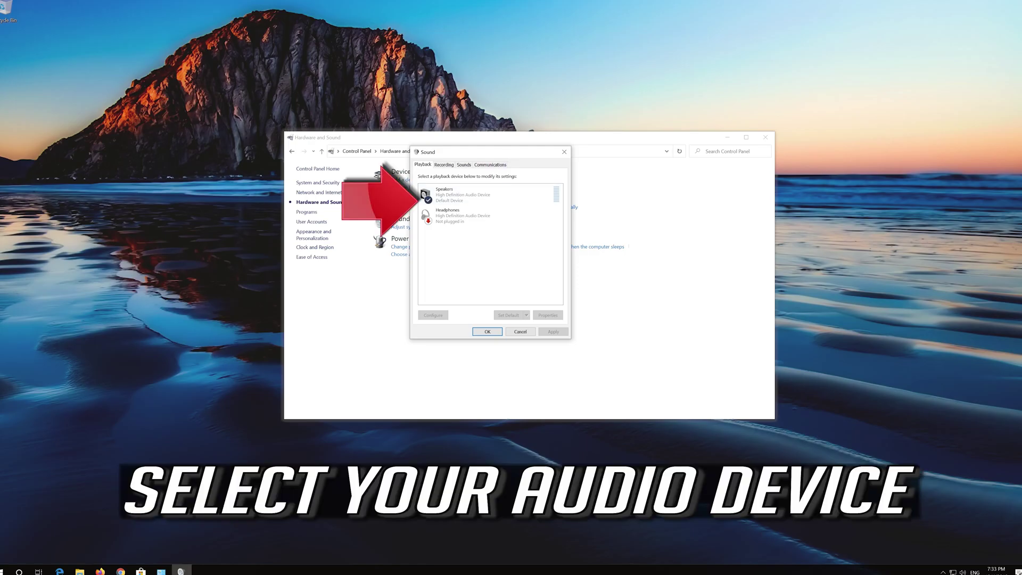
{"action": "left_click", "coordinate": [488, 200]}
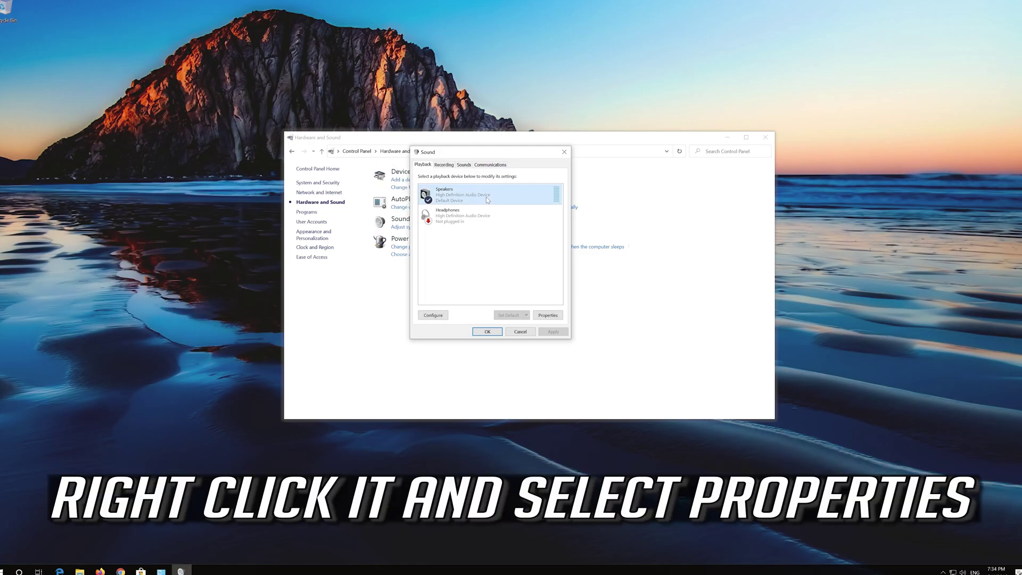
{"action": "right_click", "coordinate": [487, 199]}
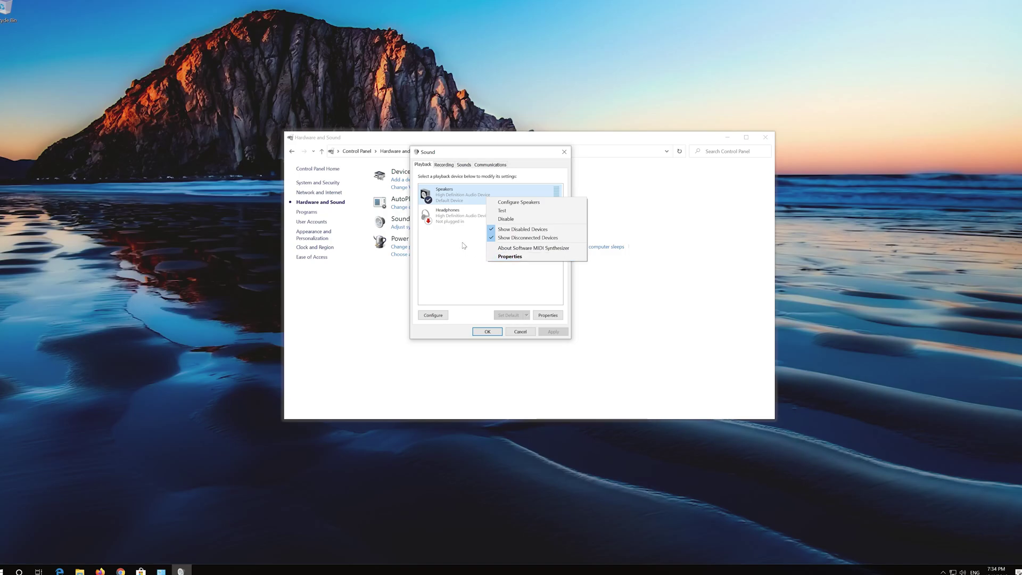
- Tick Disable all enhancements in the Speakers properties and apply the change
{"action": "left_click", "coordinate": [545, 257]}
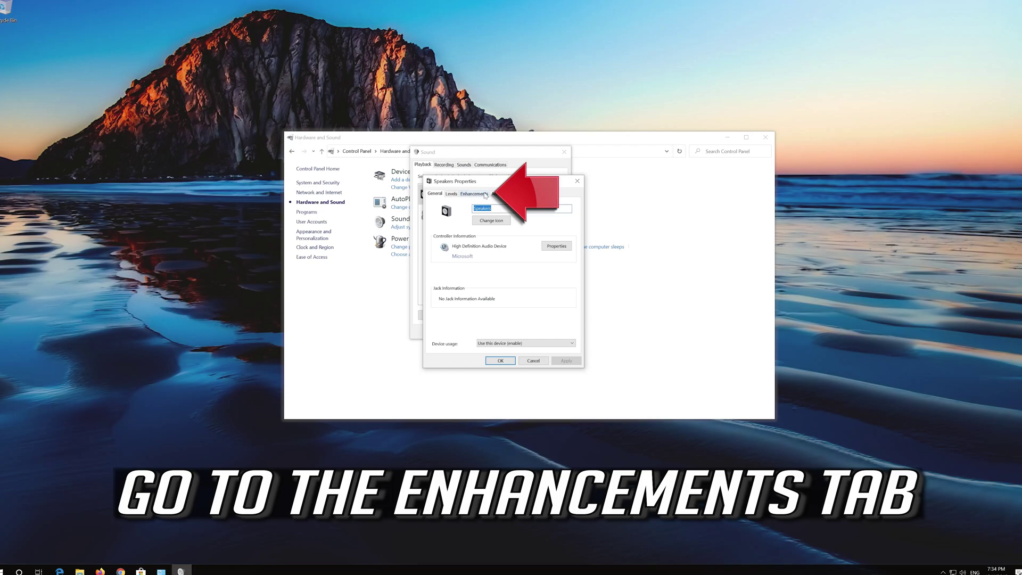
{"action": "left_click", "coordinate": [485, 193]}
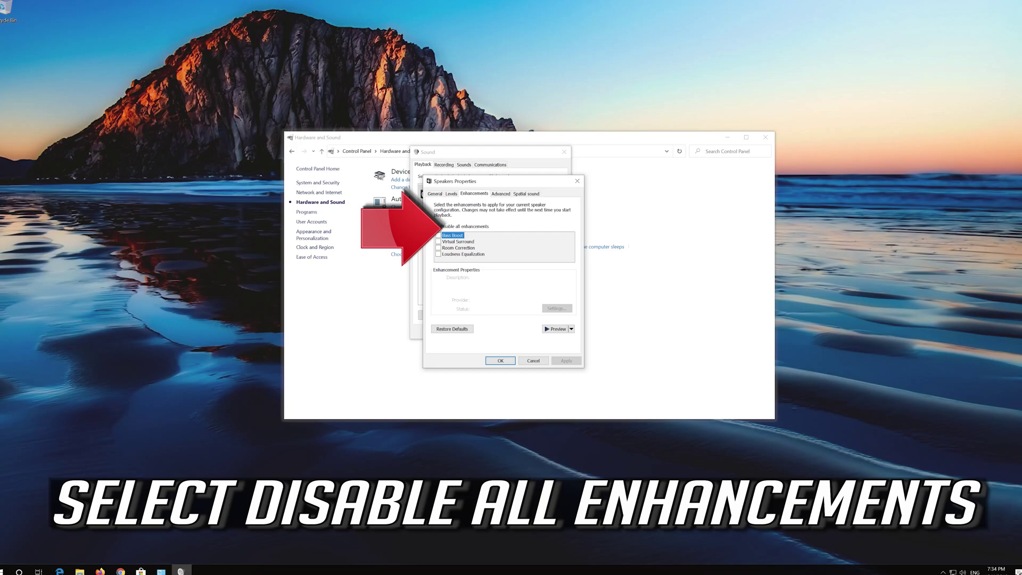
{"action": "left_click", "coordinate": [438, 226]}
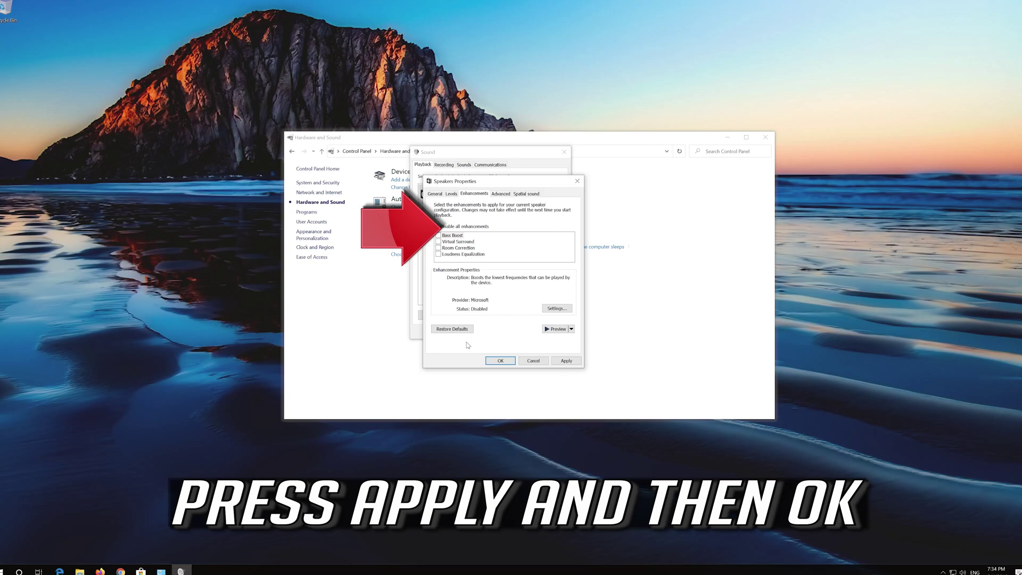
{"action": "left_click", "coordinate": [576, 362]}
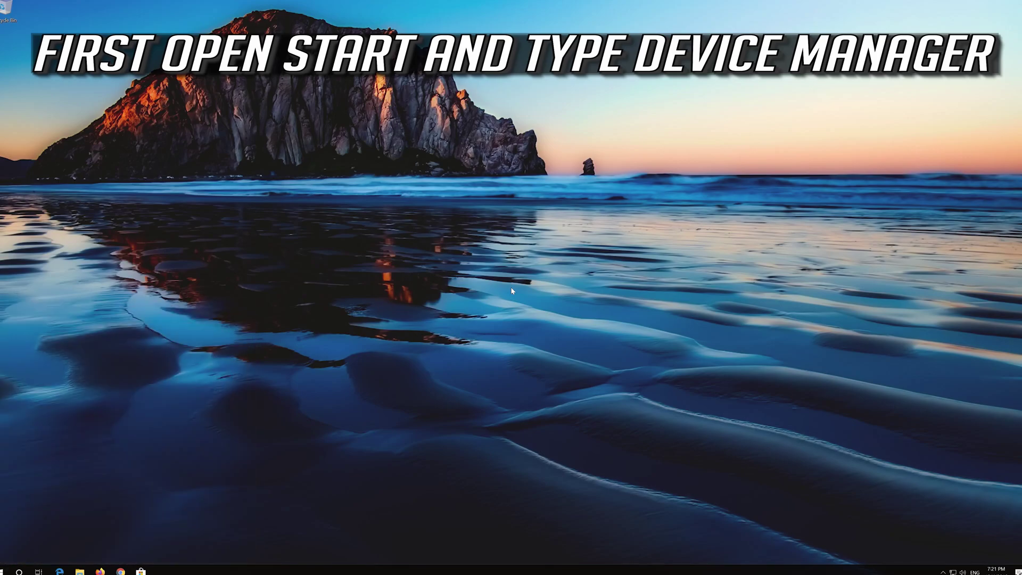
{"action": "key", "text": "super"}
- Search Start for 'device manager'
{"action": "type", "text": "device manag"}
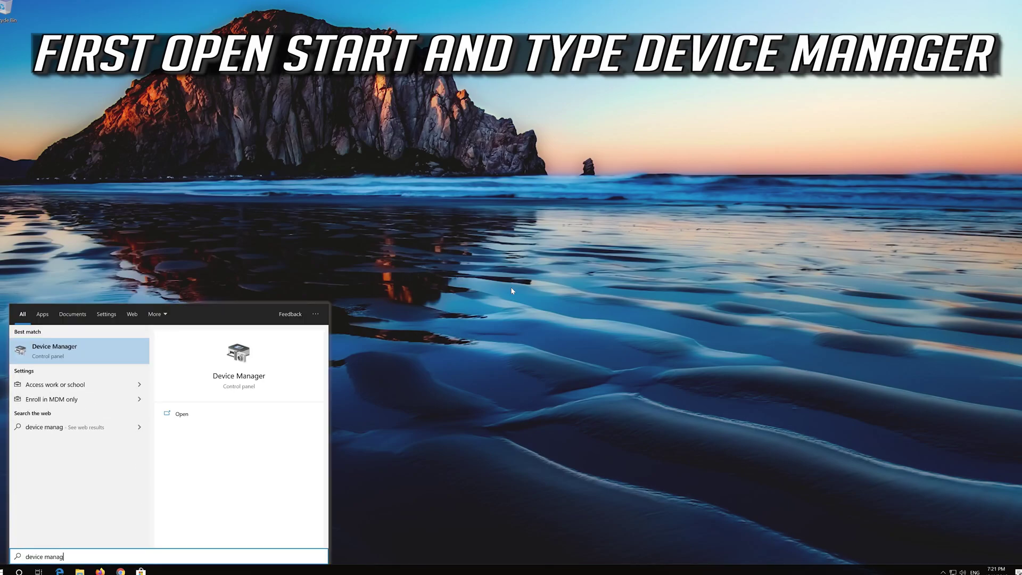
{"action": "type", "text": "er"}
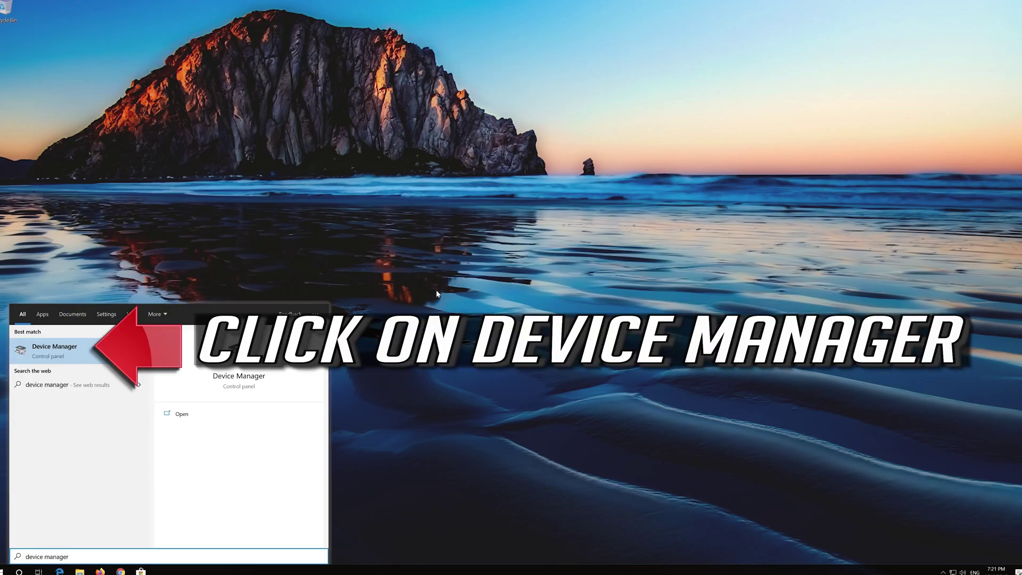
- Open Device Manager and select High Definition Audio Device under Sound, video and game controllers
{"action": "left_click", "coordinate": [68, 354]}
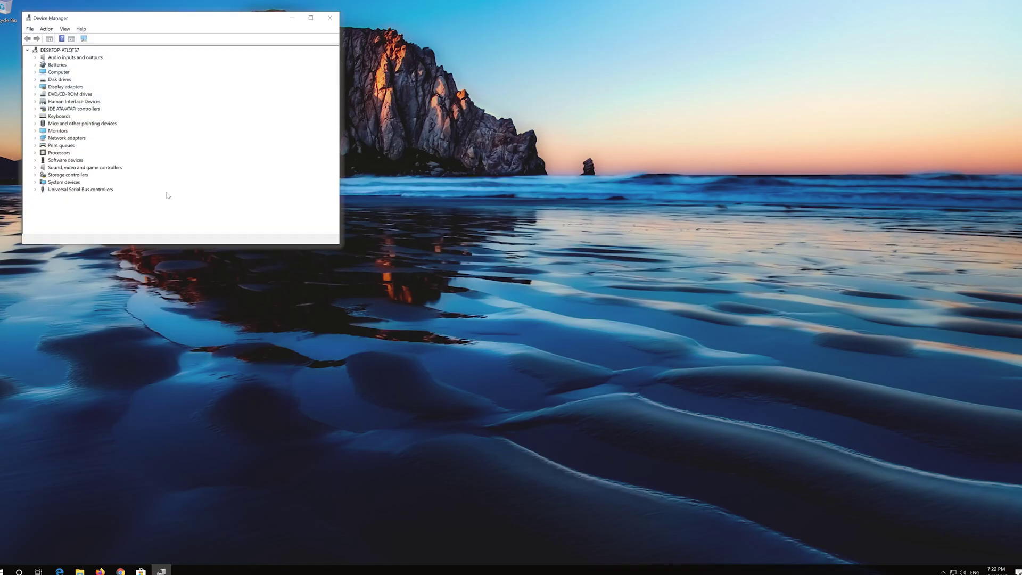
{"action": "left_click_drag", "start_coordinate": [208, 25], "coordinate": [499, 142]}
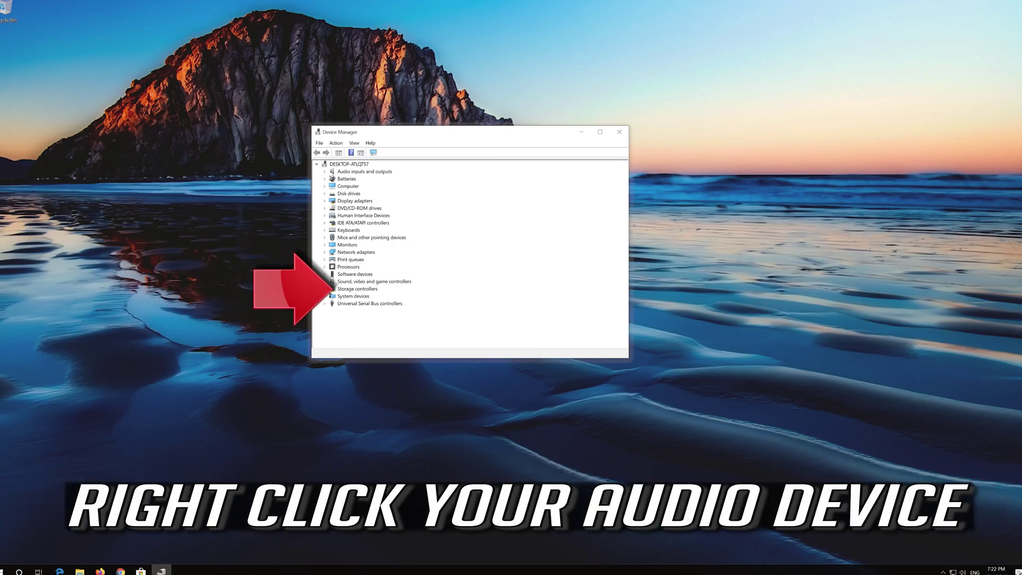
{"action": "left_click", "coordinate": [324, 281]}
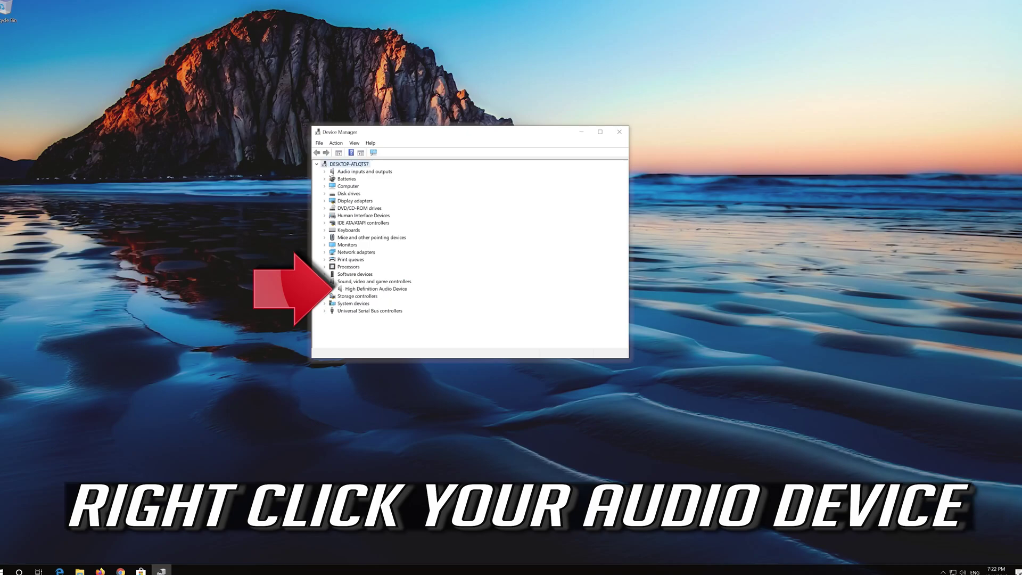
{"action": "left_click", "coordinate": [356, 289]}
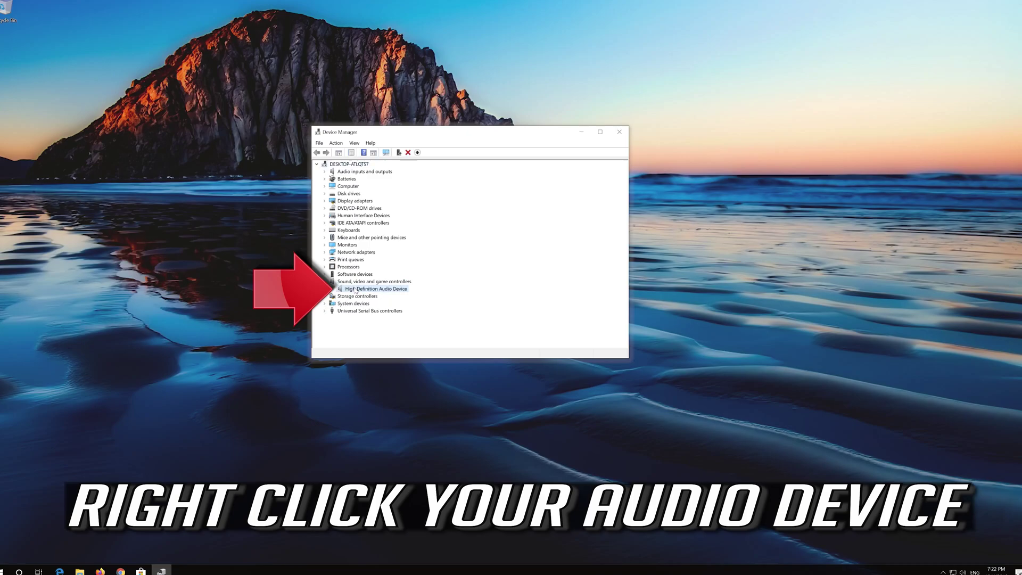
- Search automatically for an updated High Definition Audio Device driver, then check Windows Update
{"action": "right_click", "coordinate": [391, 290]}
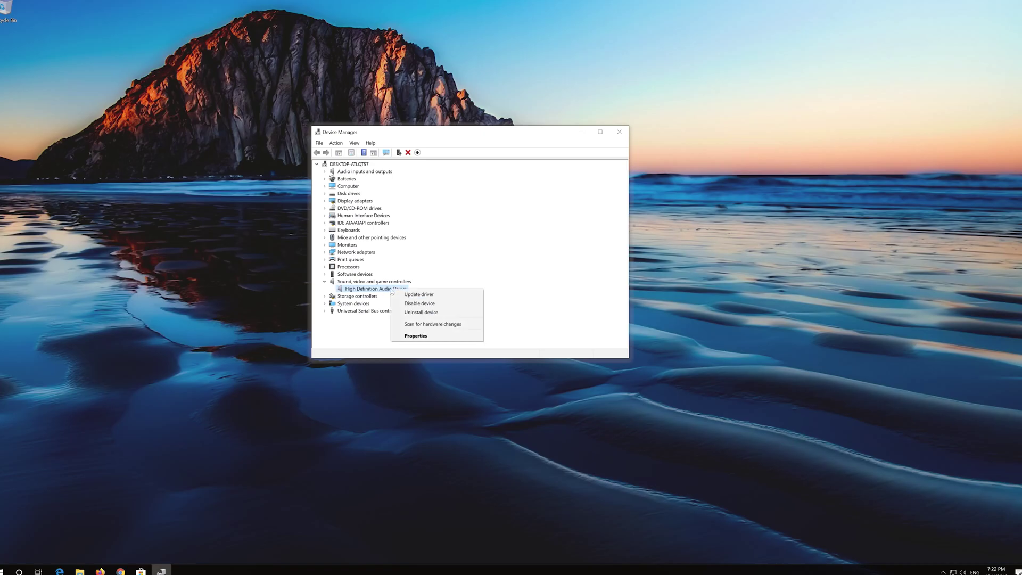
{"action": "left_click", "coordinate": [447, 297]}
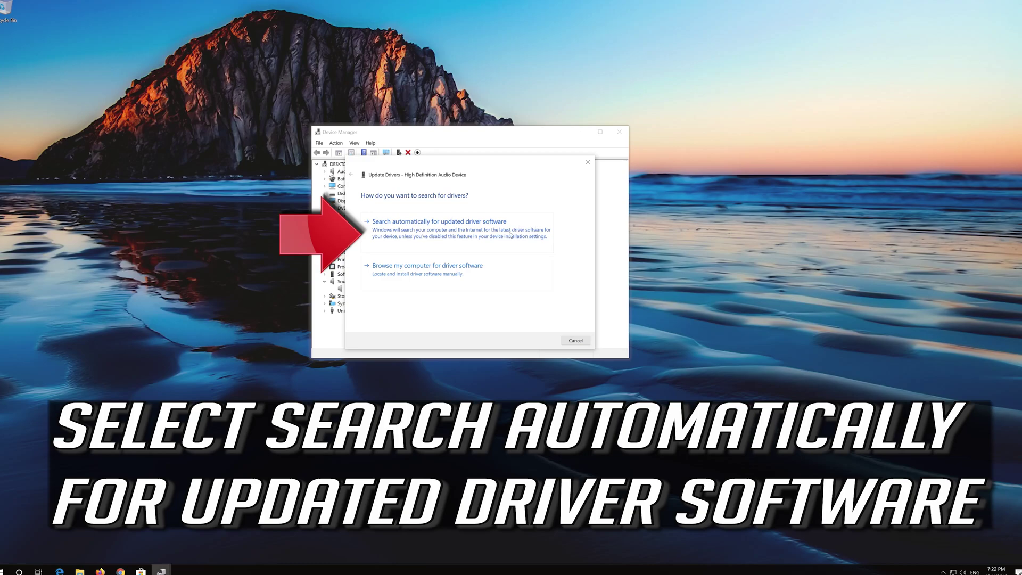
{"action": "left_click", "coordinate": [458, 234]}
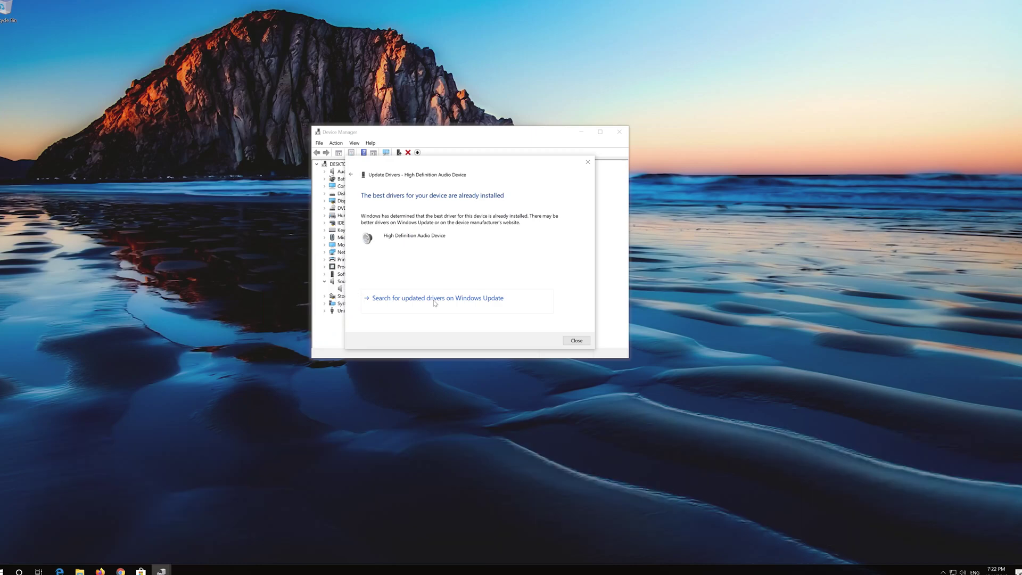
{"action": "left_click", "coordinate": [435, 299]}
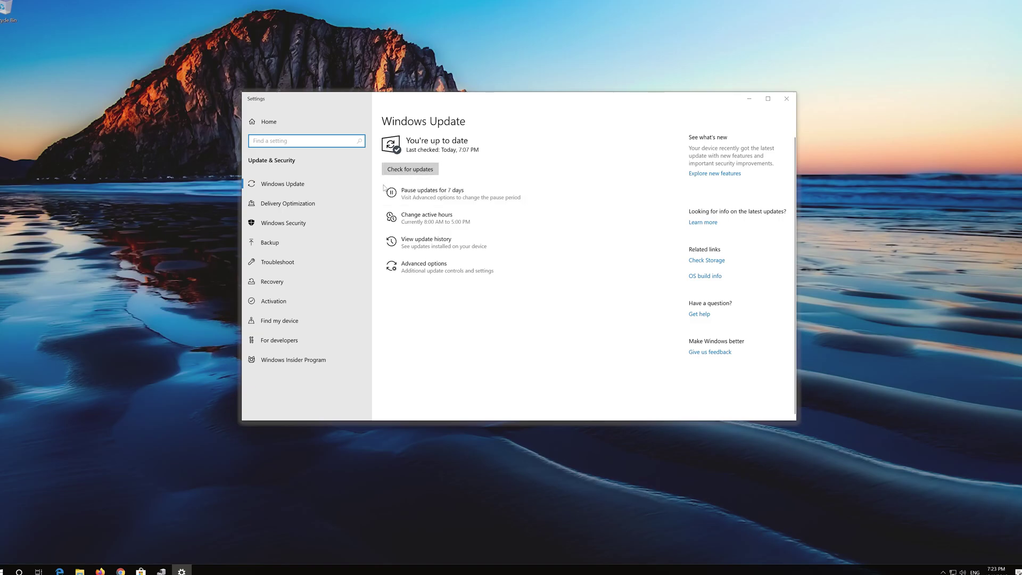
{"action": "left_click", "coordinate": [410, 170]}
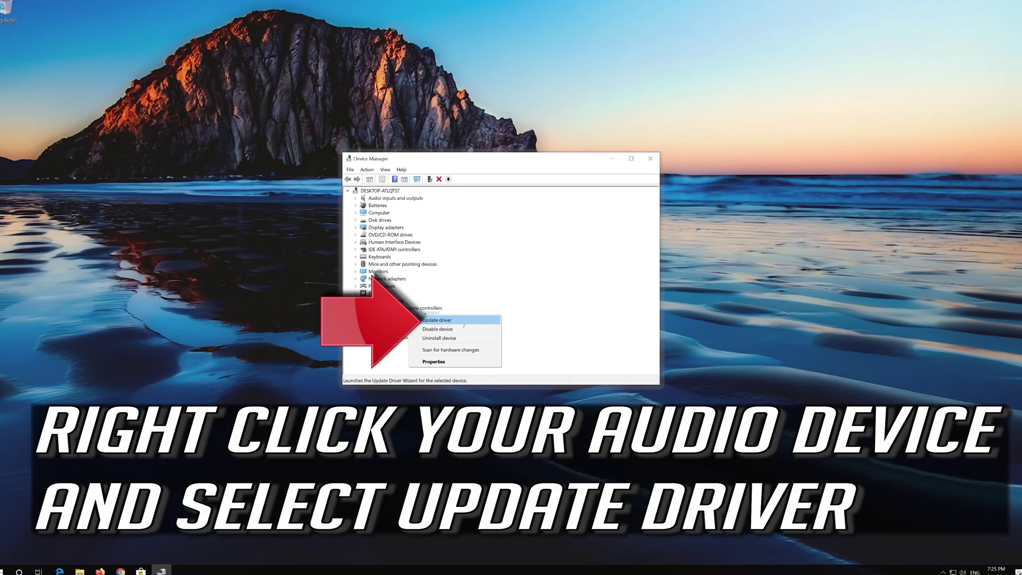
- Reinstall the High Definition Audio Device driver from the compatible drivers list, accepting the warning, then close Device Manager
{"action": "left_click", "coordinate": [476, 322]}
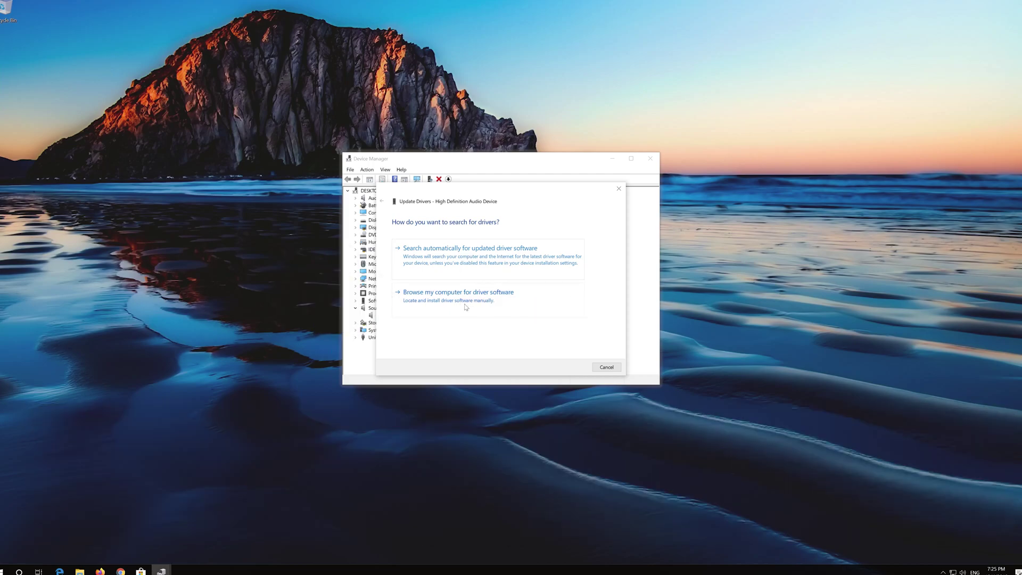
{"action": "left_click", "coordinate": [465, 307]}
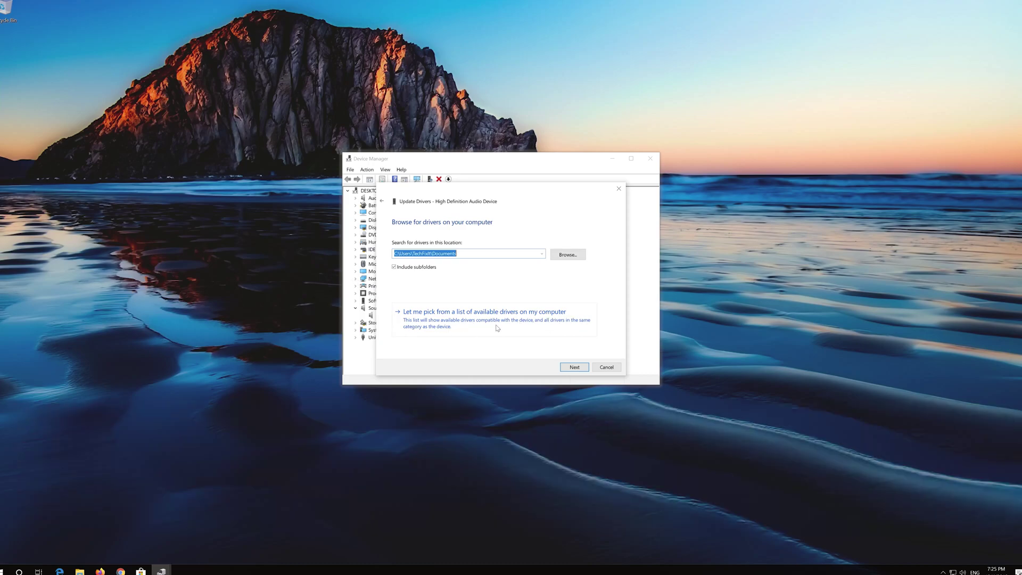
{"action": "left_click", "coordinate": [496, 328]}
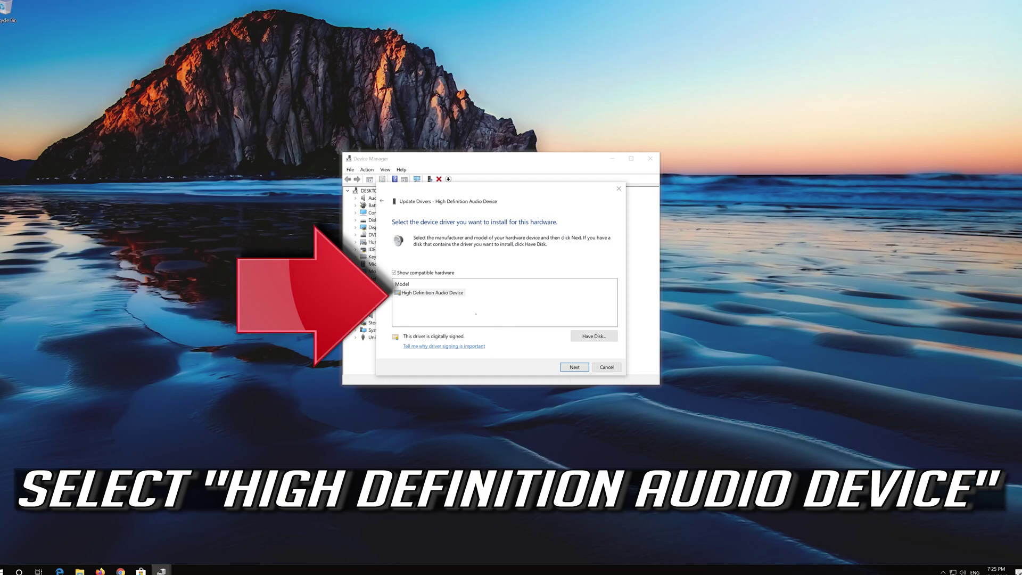
{"action": "left_click", "coordinate": [440, 294]}
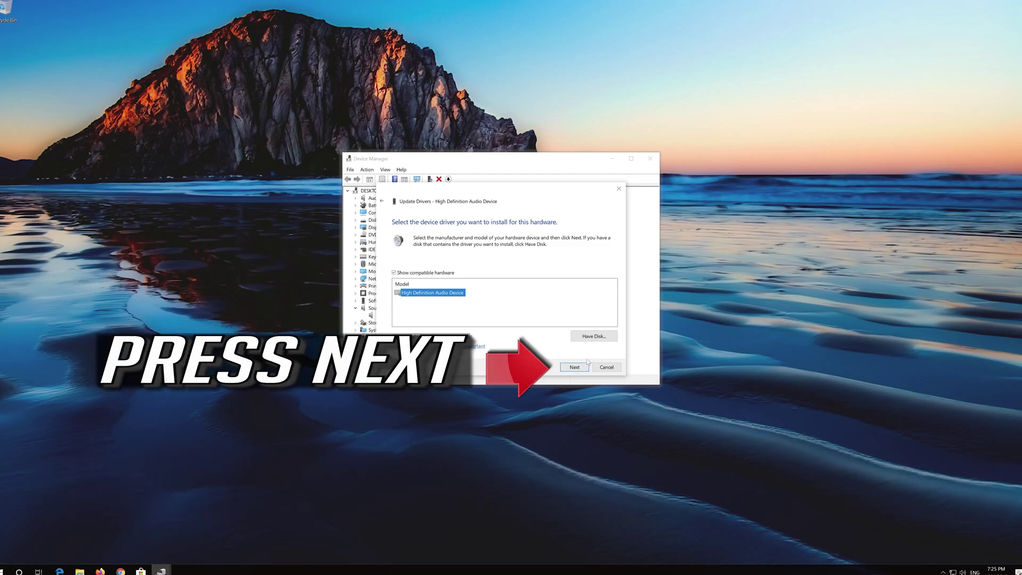
{"action": "left_click", "coordinate": [563, 368]}
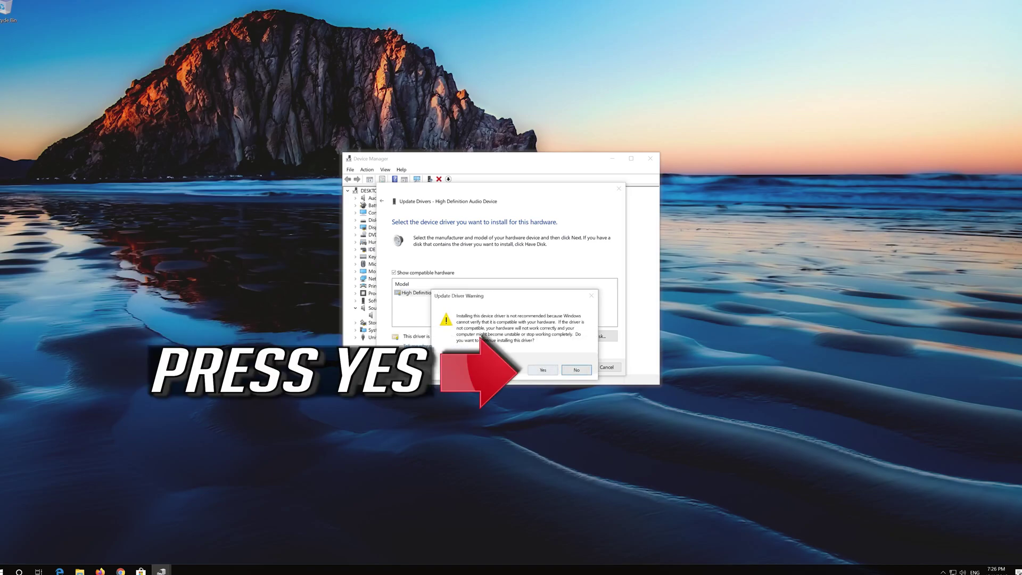
{"action": "left_click", "coordinate": [535, 372]}
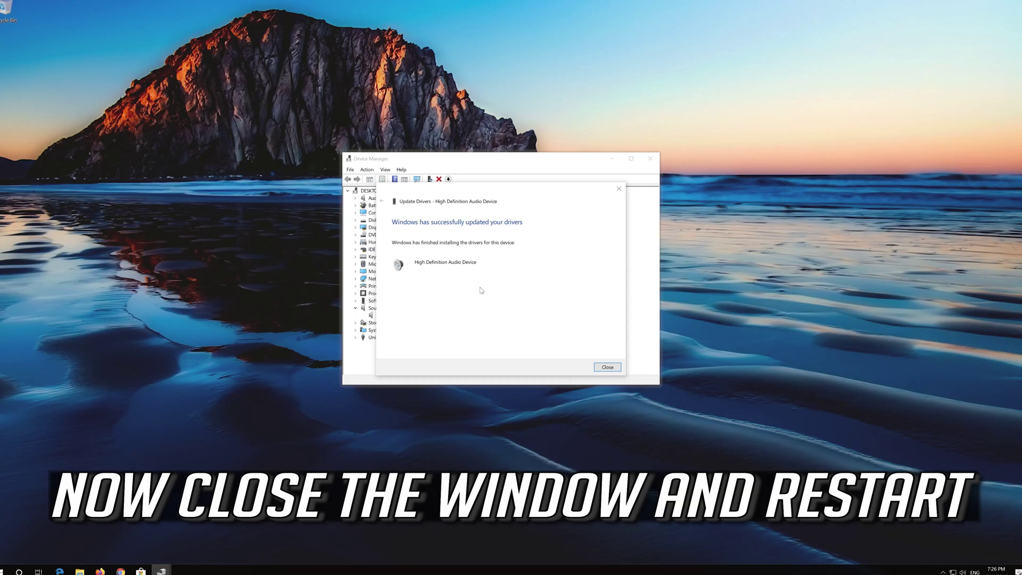
{"action": "left_click", "coordinate": [608, 367]}
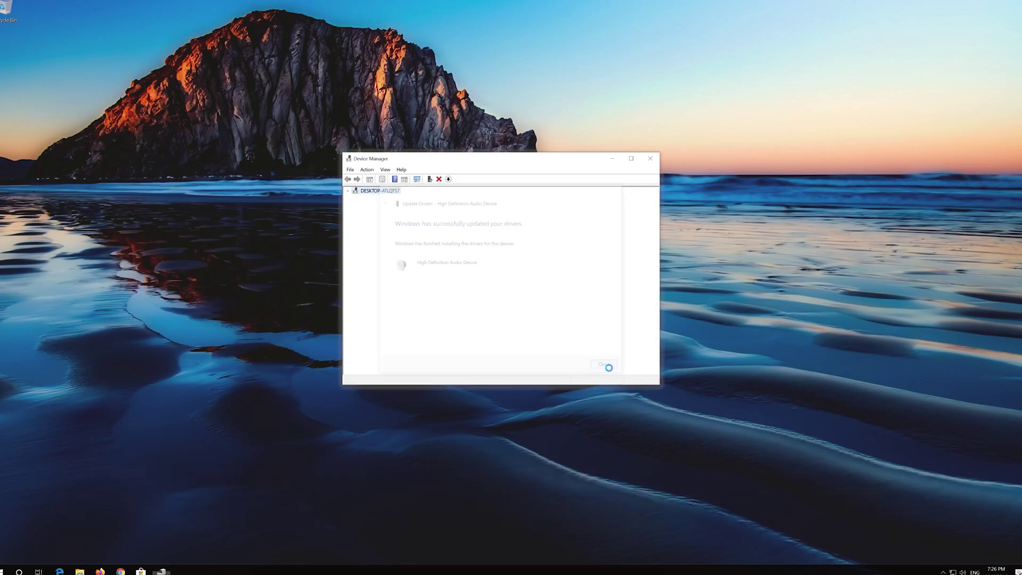
{"action": "left_click", "coordinate": [650, 159]}
- Bring up the Start menu's Power options showing Restart and Shut down
{"action": "left_click", "coordinate": [5, 570]}
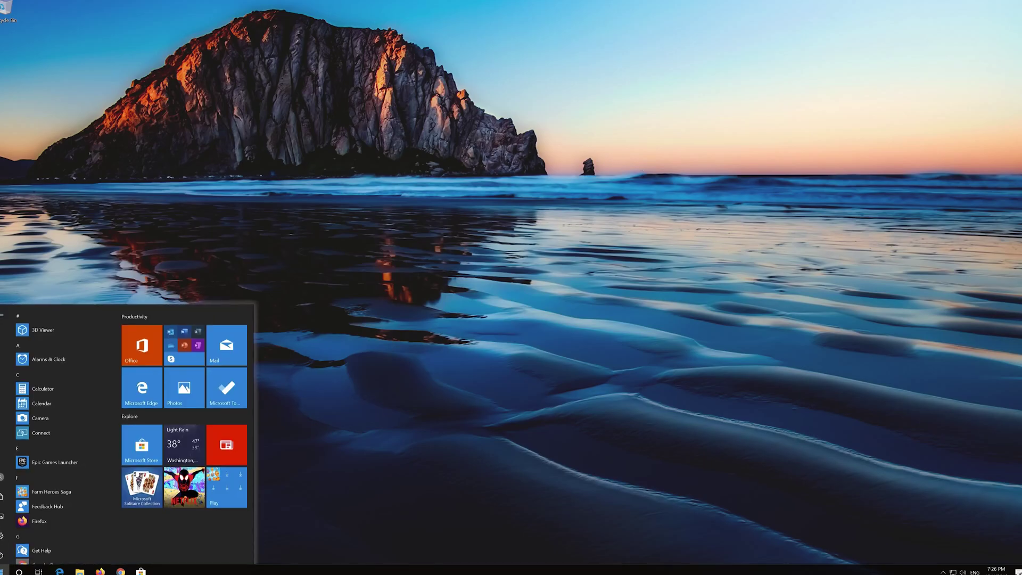
{"action": "left_click", "coordinate": [3, 554]}
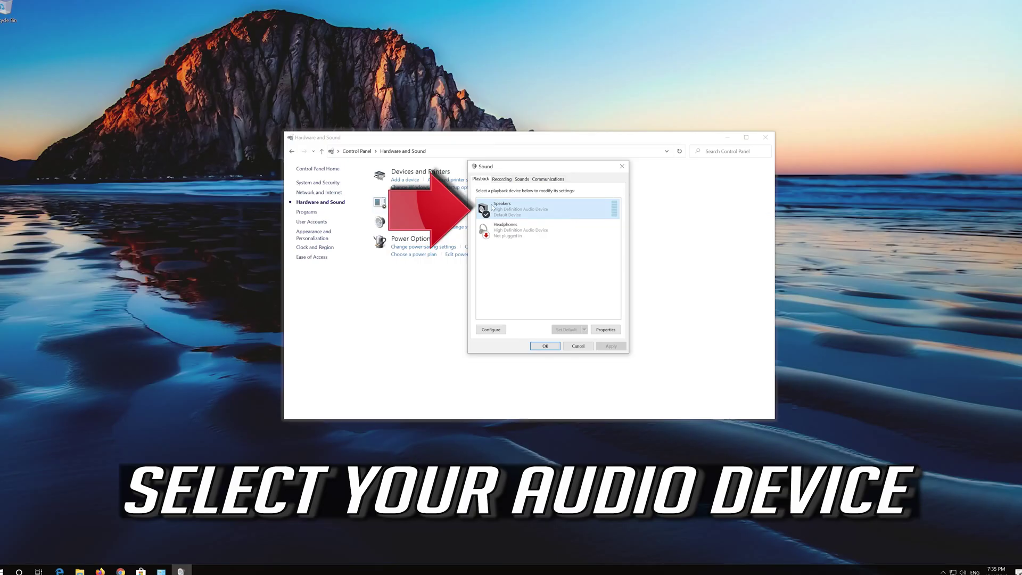
- In Speakers properties, set the Advanced default format to 16 bit, 44100 Hz (CD Quality) and save
{"action": "right_click", "coordinate": [538, 209]}
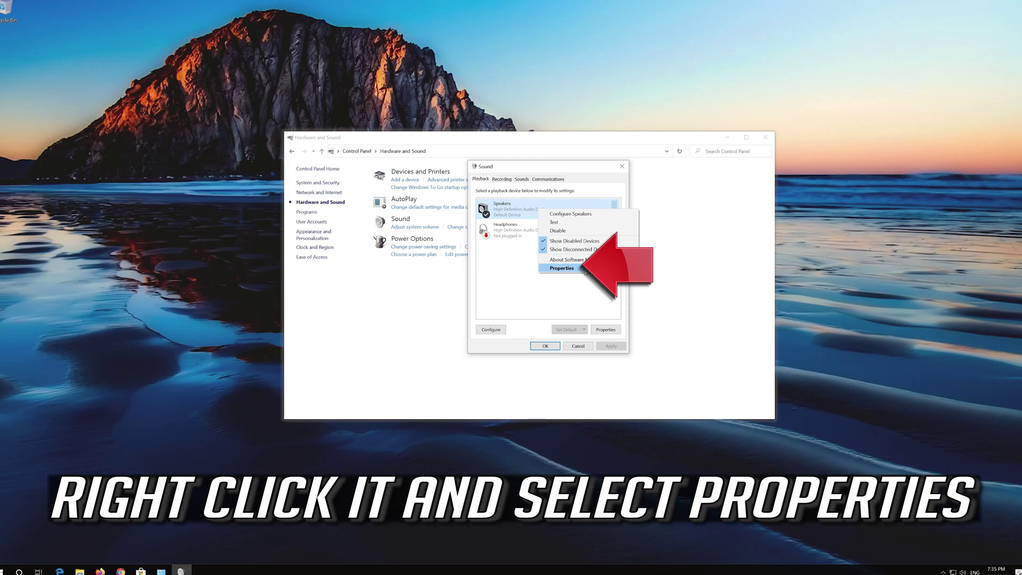
{"action": "left_click", "coordinate": [562, 267]}
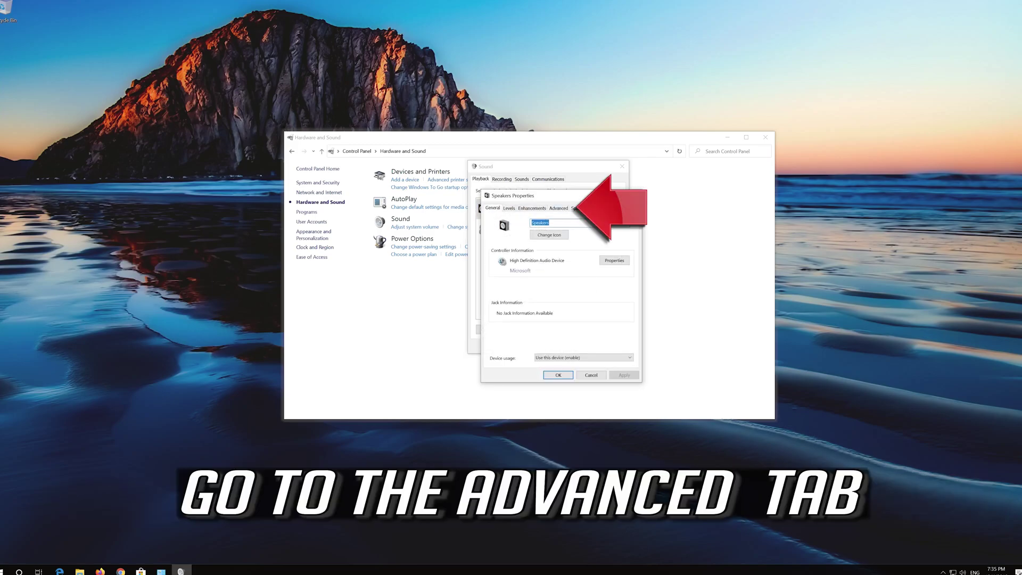
{"action": "left_click", "coordinate": [558, 208]}
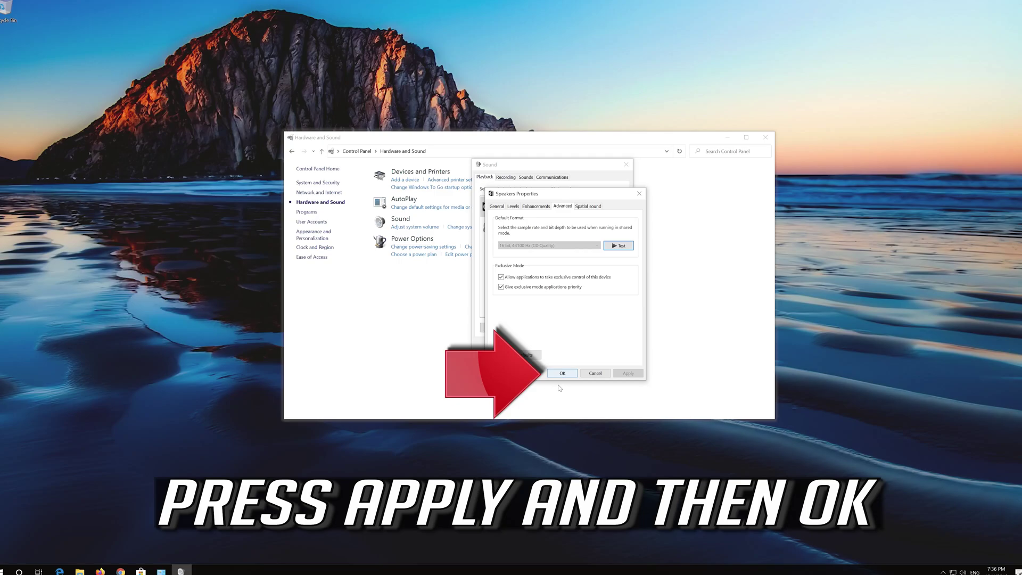
{"action": "left_click", "coordinate": [559, 373]}
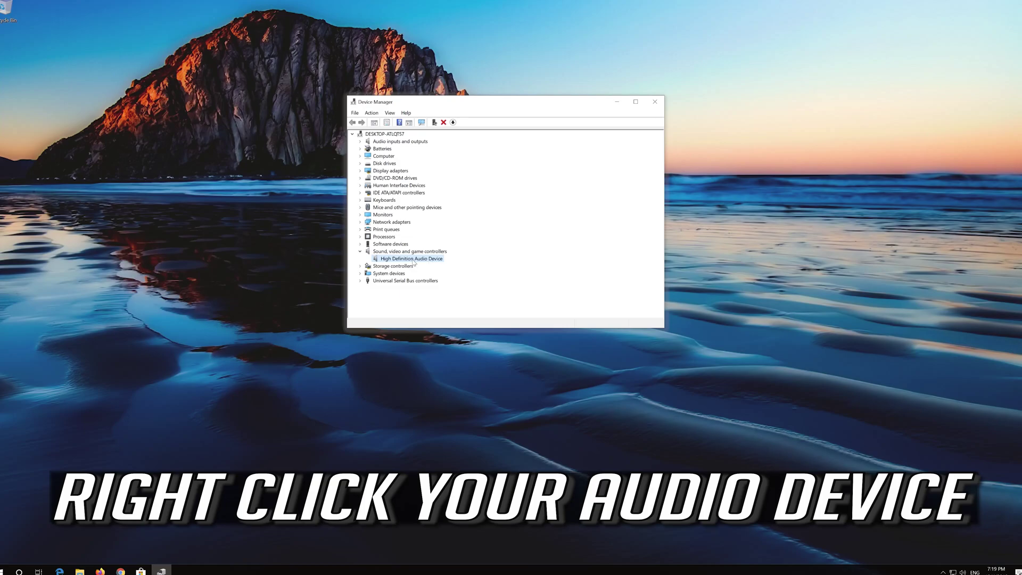
- Uninstall the High Definition Audio Device, confirming the removal, then close Device Manager
{"action": "right_click", "coordinate": [417, 262]}
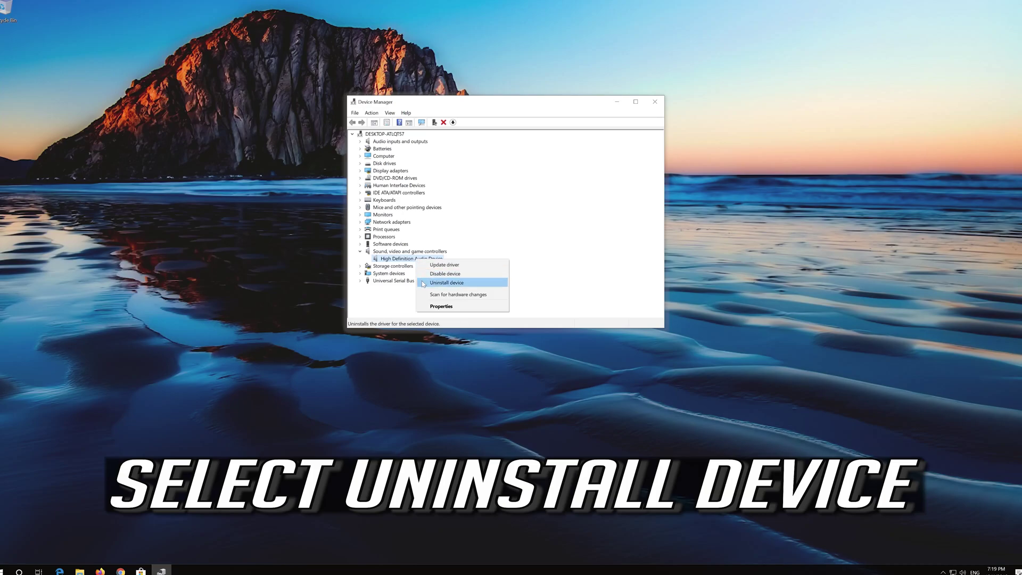
{"action": "left_click", "coordinate": [471, 283]}
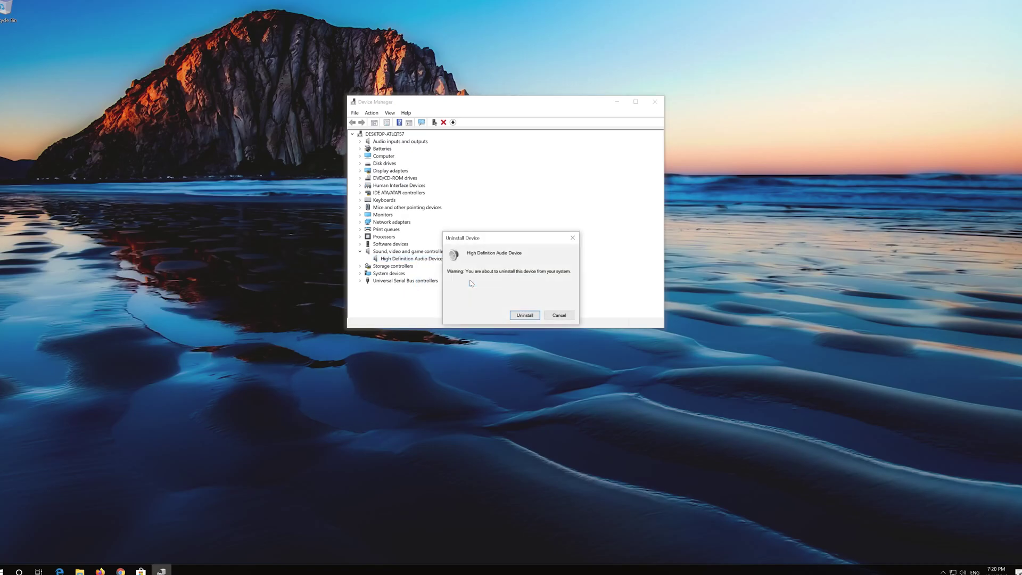
{"action": "left_click", "coordinate": [525, 316]}
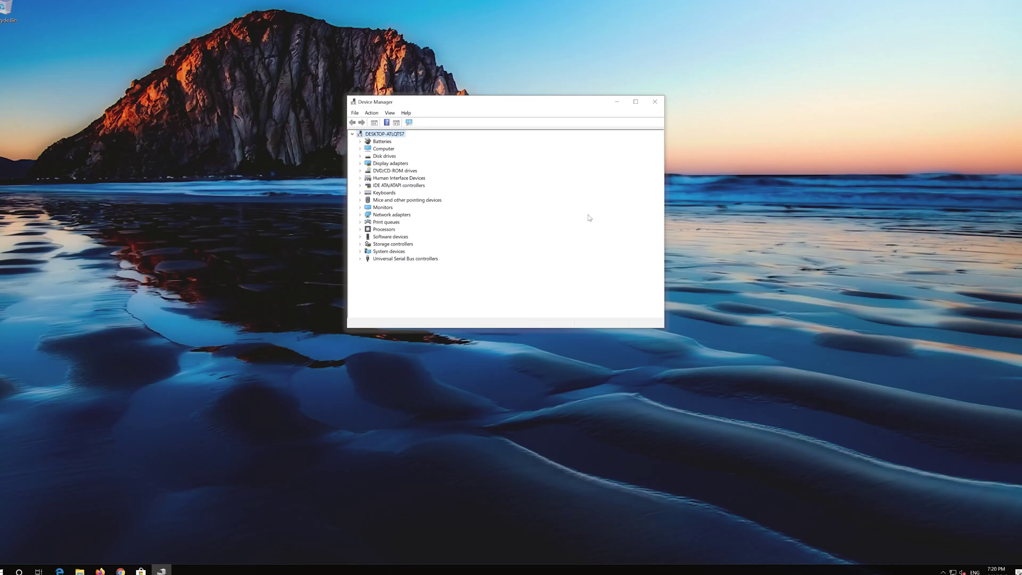
{"action": "left_click", "coordinate": [655, 103]}
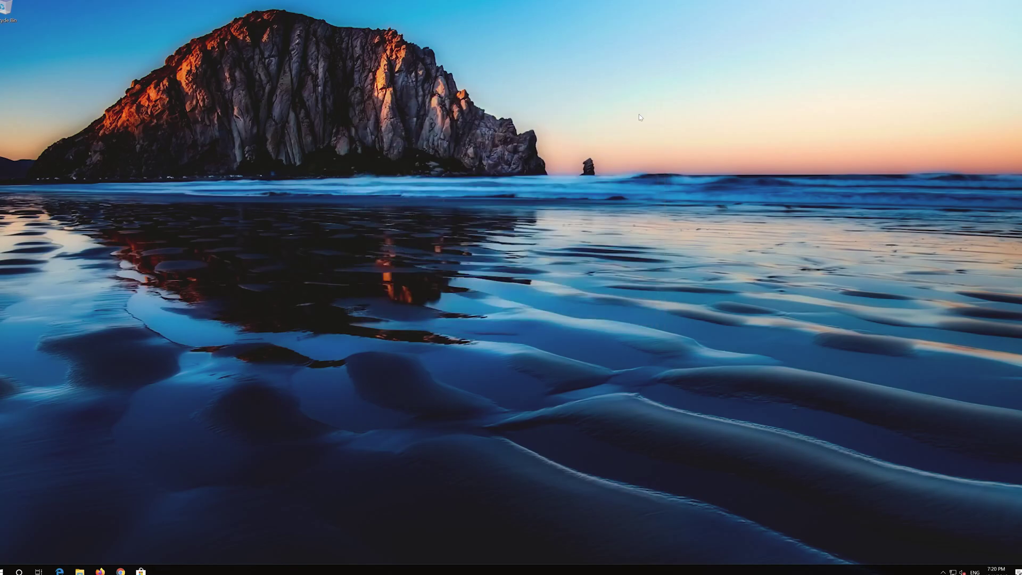
- Restart Windows from the Start menu's Power options
{"action": "left_click", "coordinate": [5, 570]}
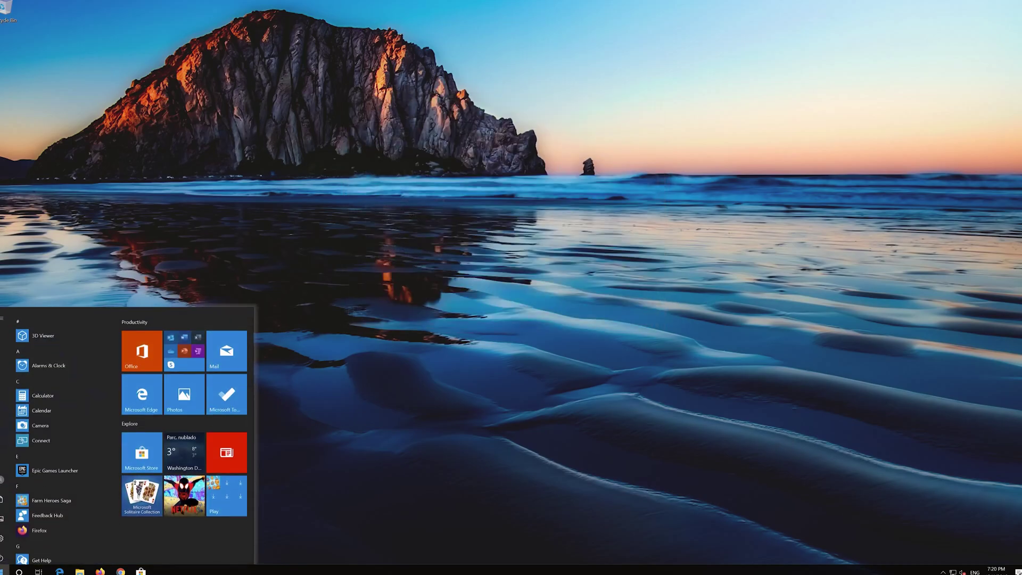
{"action": "left_click", "coordinate": [3, 554]}
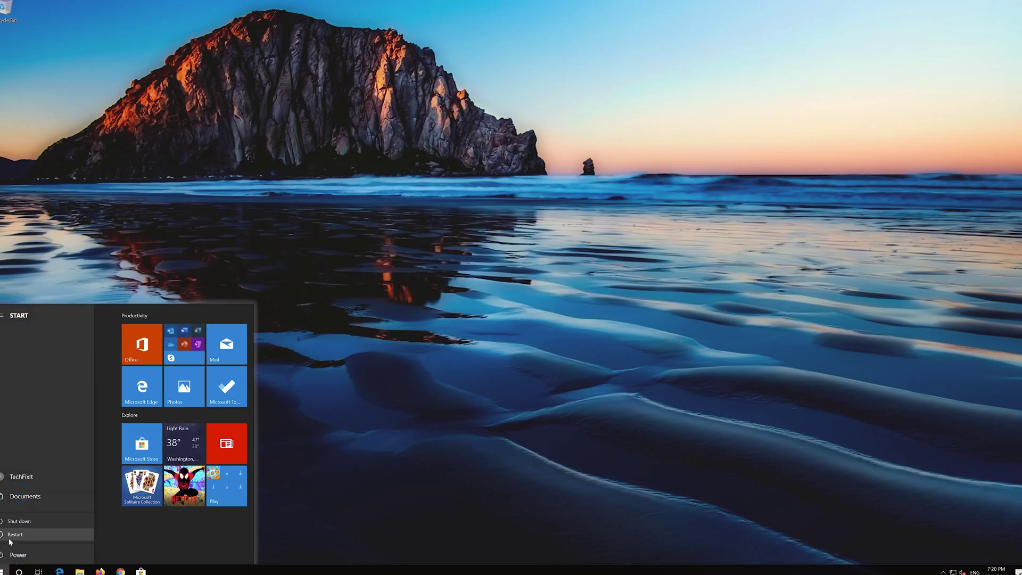